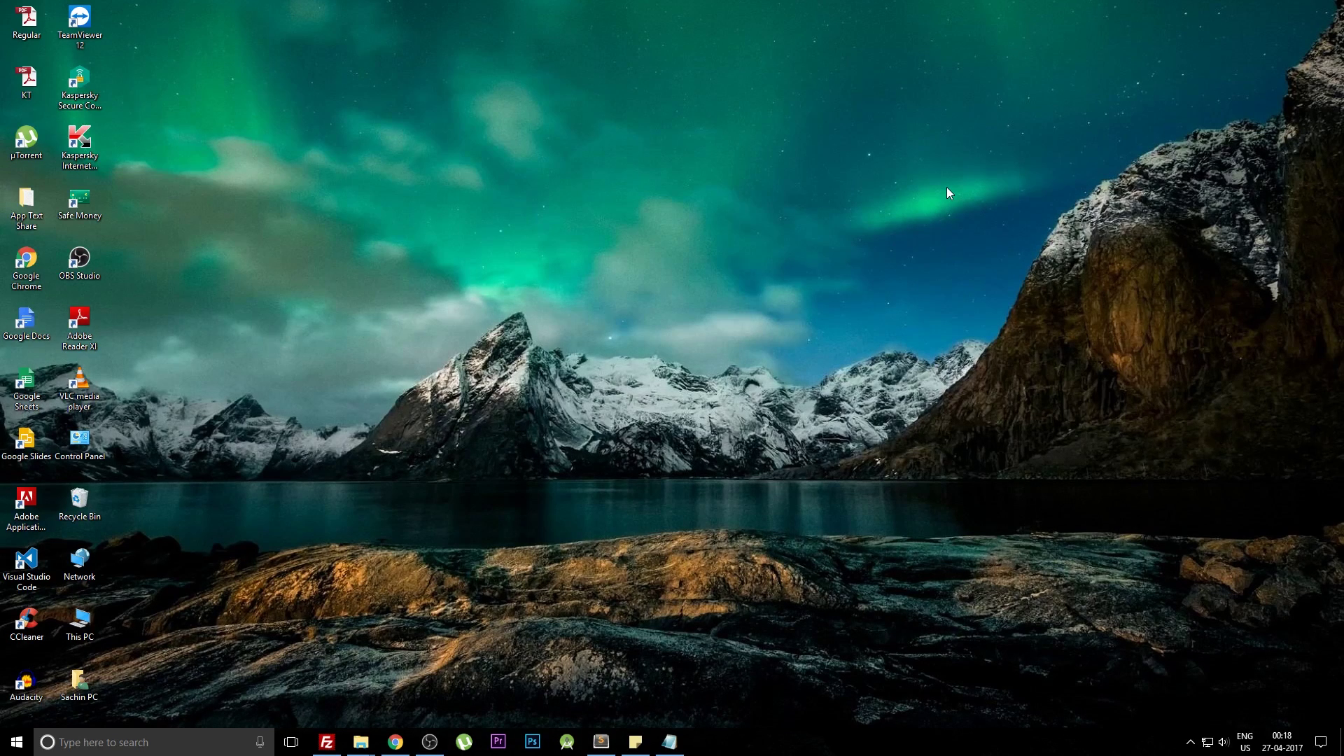
Bring up Google Chrome showing the Incognisys blog
key(alt+Tab)
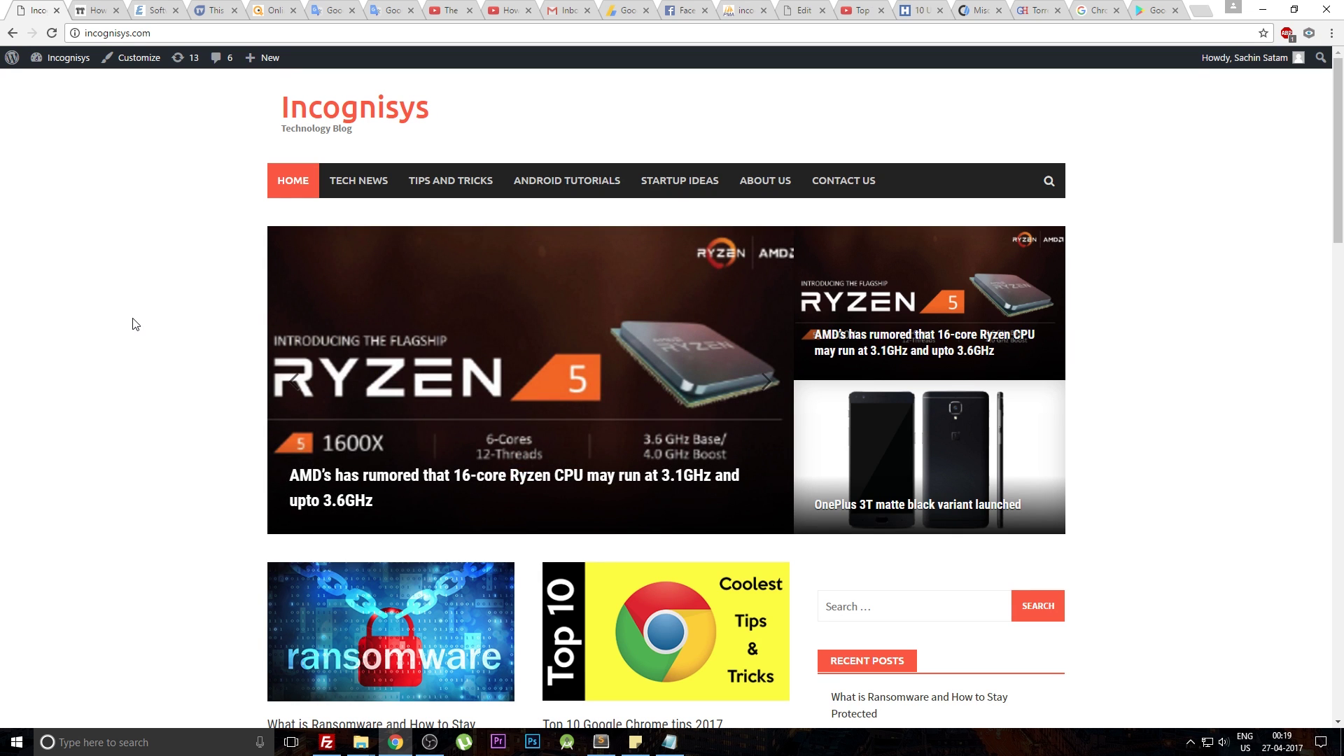
Open a blank second window with Ctrl+N, then close it again
key(ctrl+n)
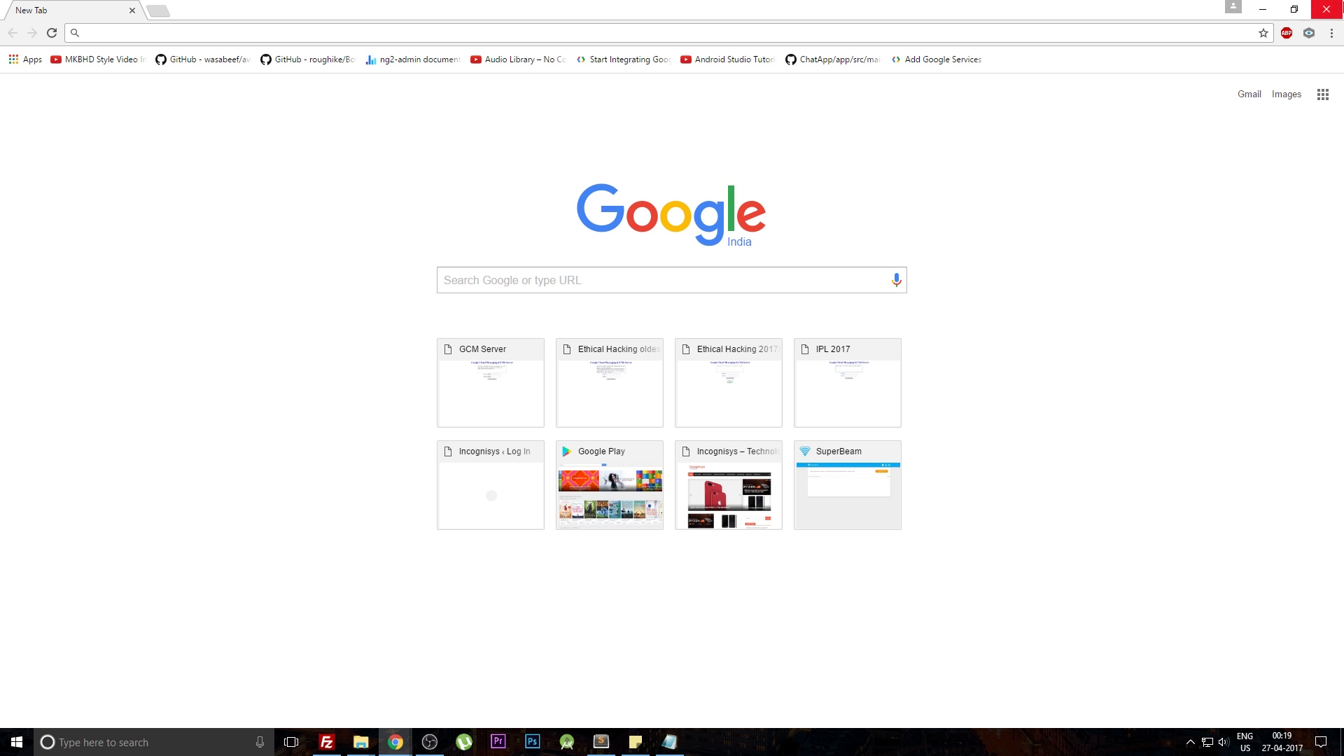
click(1327, 8)
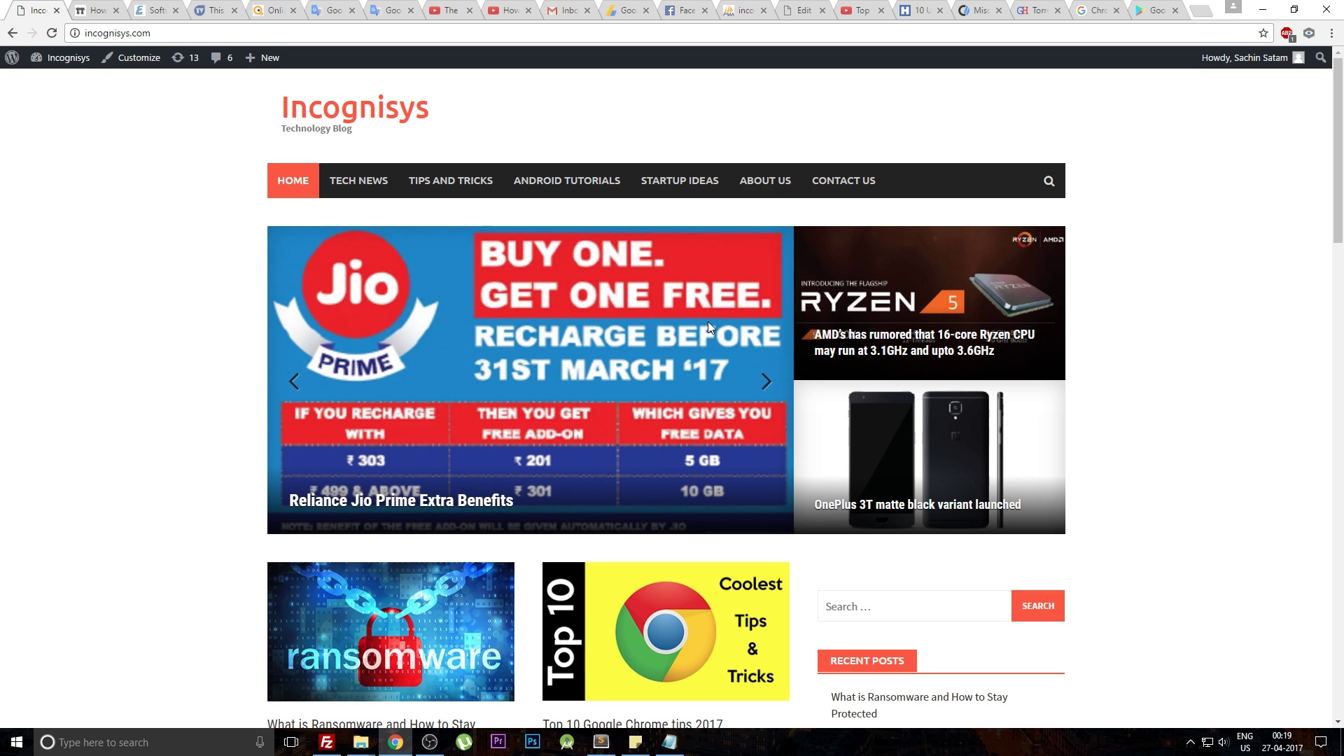
key(ctrl+shift+n)
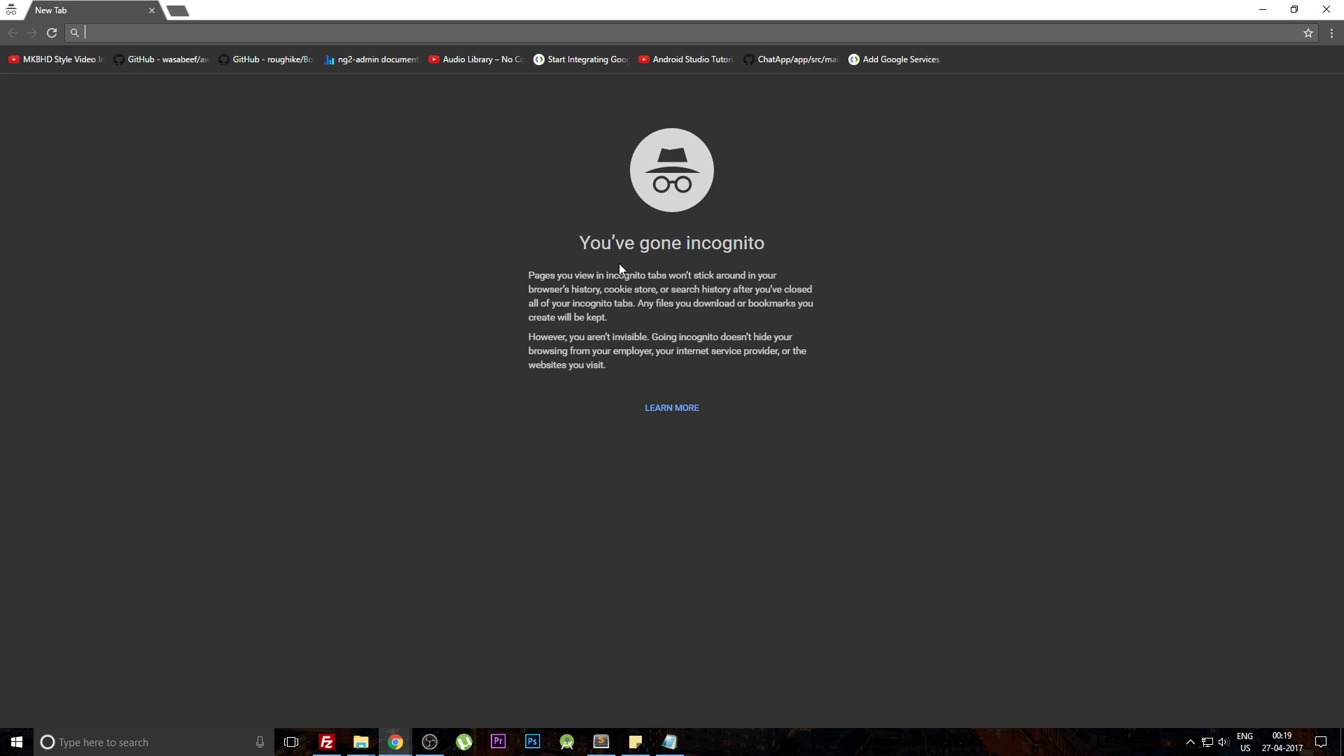
key(ctrl+w)
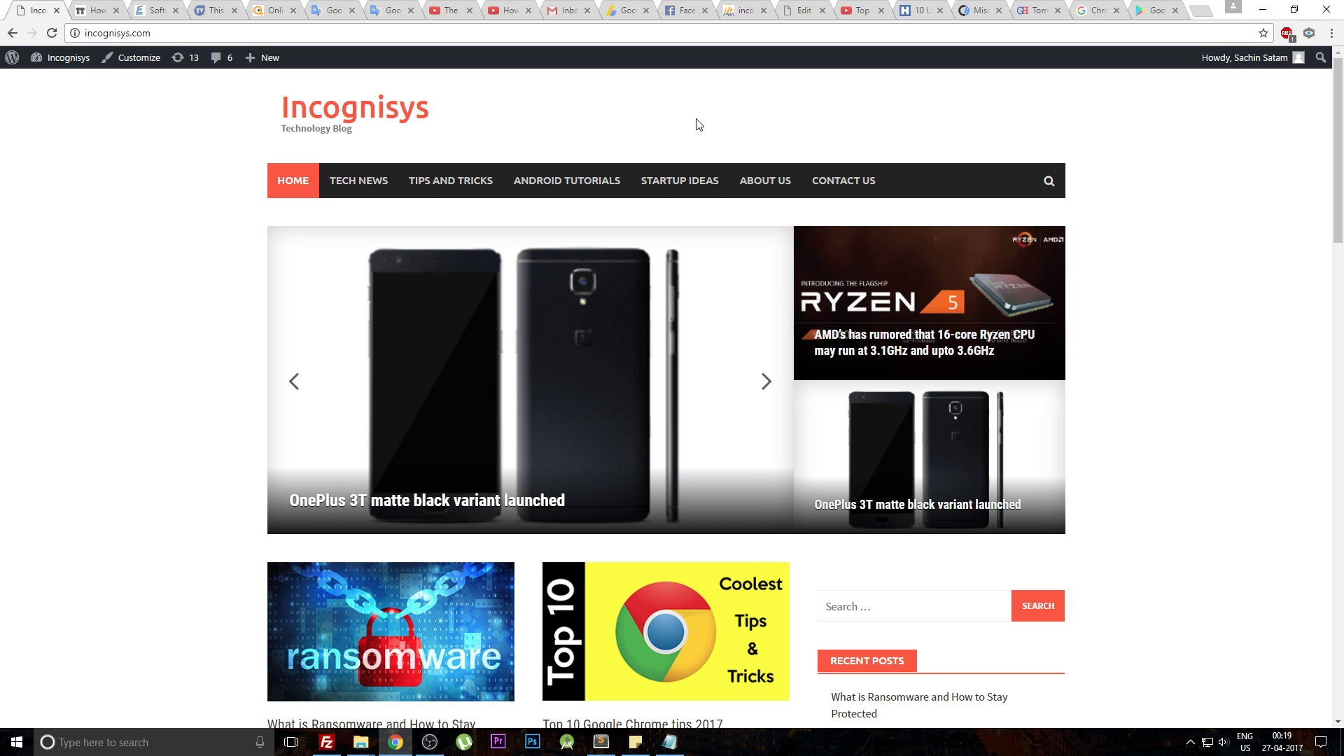
Load google.co.in in a new tab, then close that tab
key(ctrl+t)
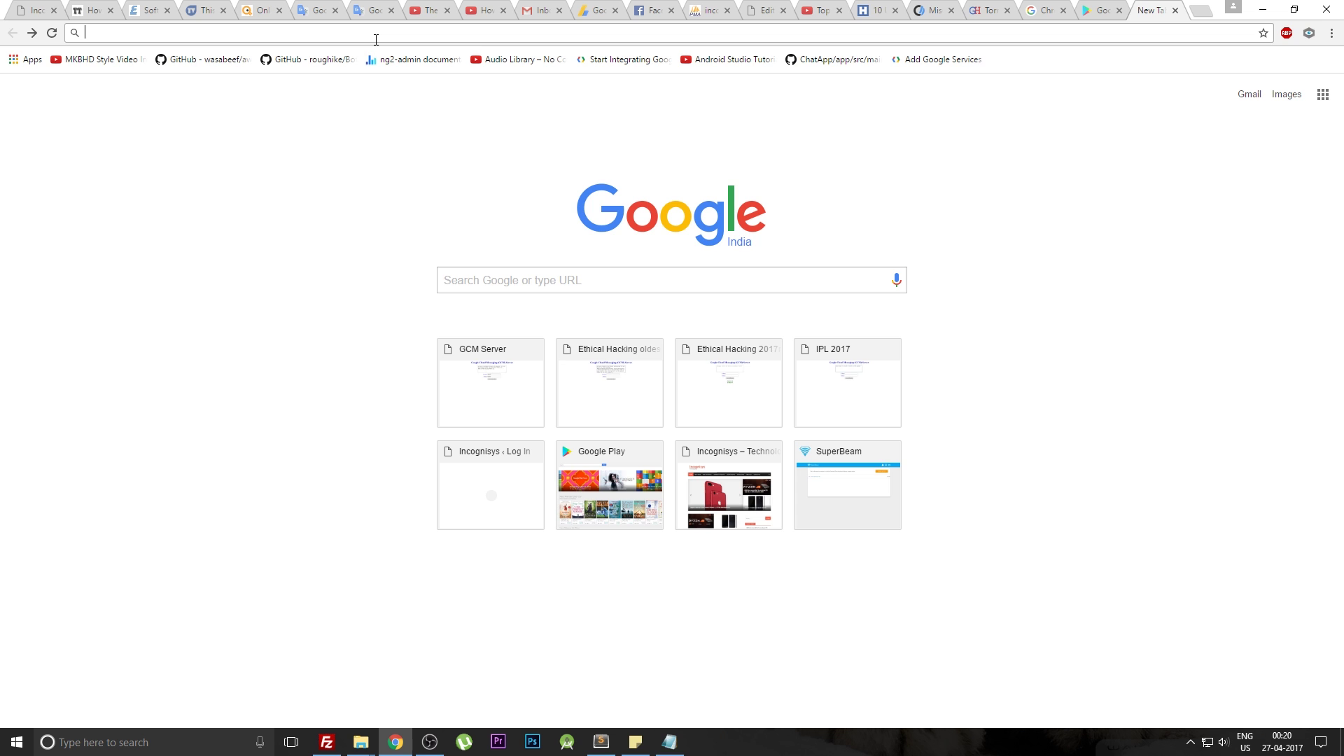
text(google.co.in)
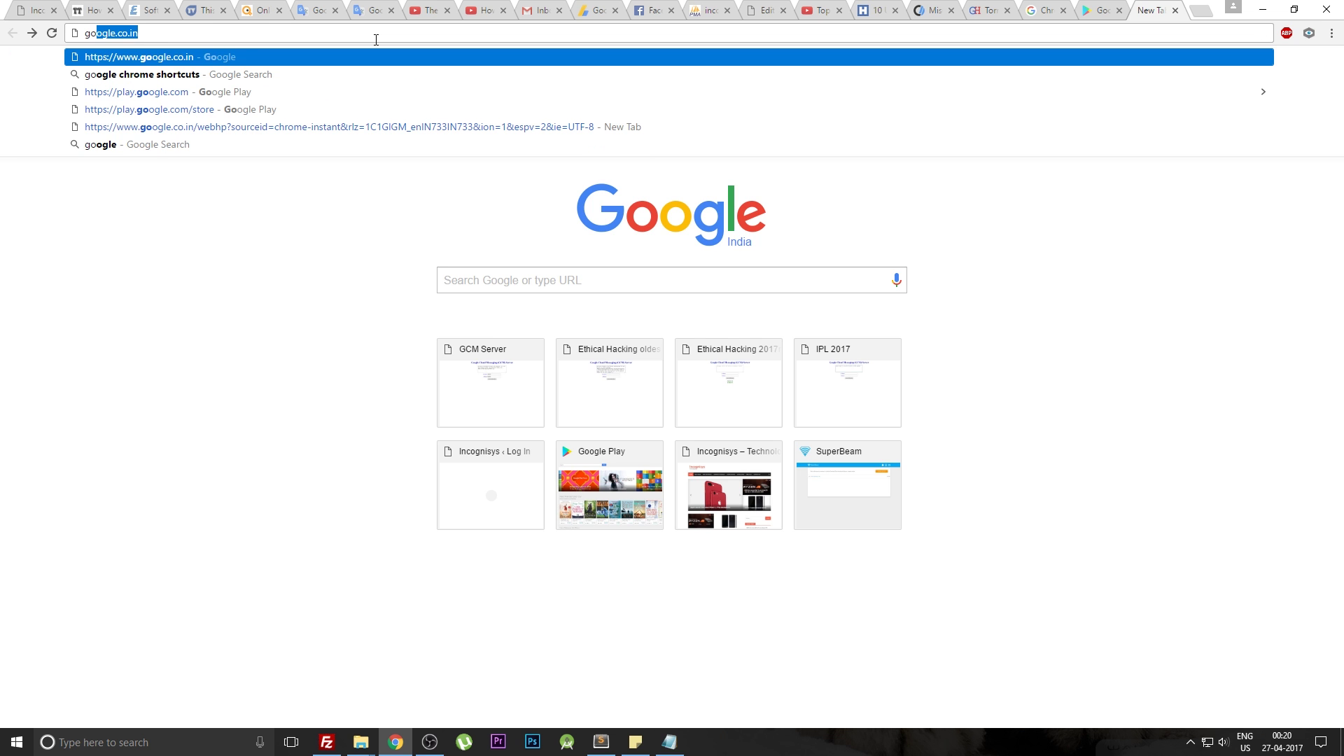
key(Return)
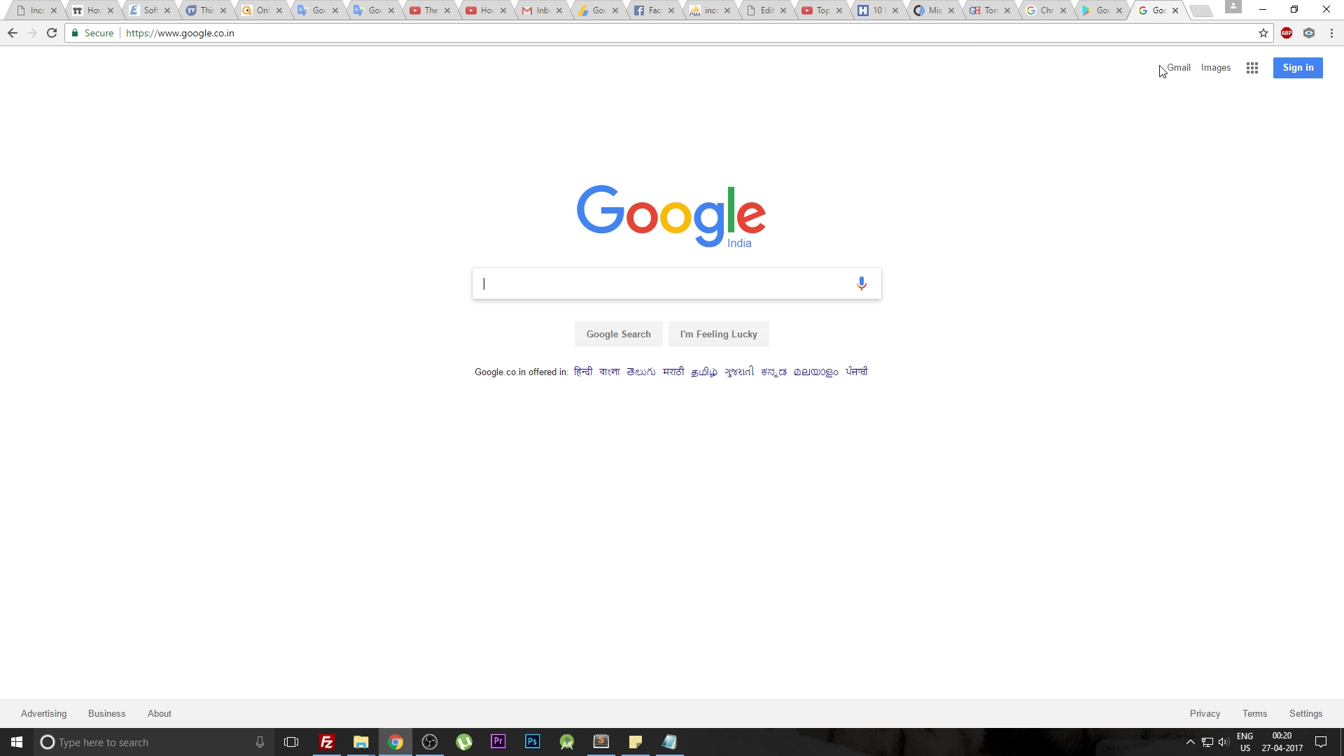
click(1176, 9)
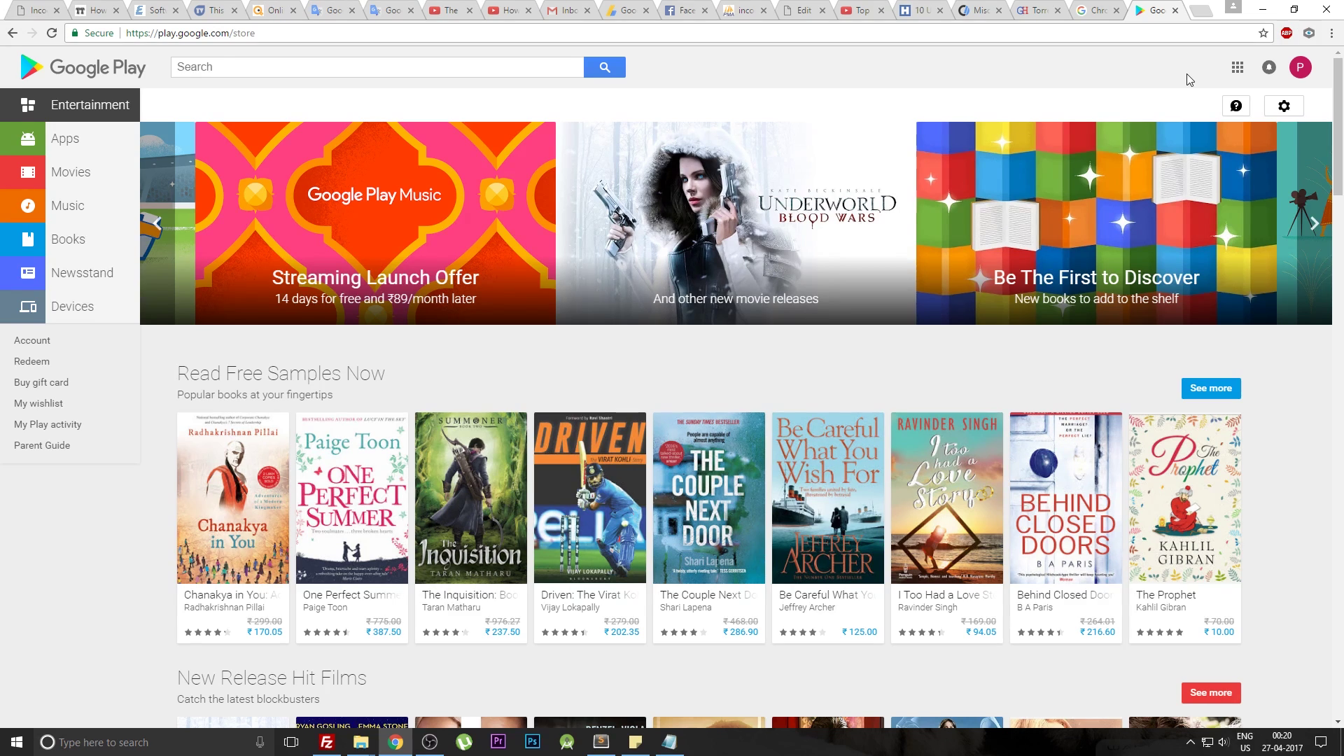
Reopen the just-closed Google homepage tab with a keyboard shortcut
key(ctrl+t)
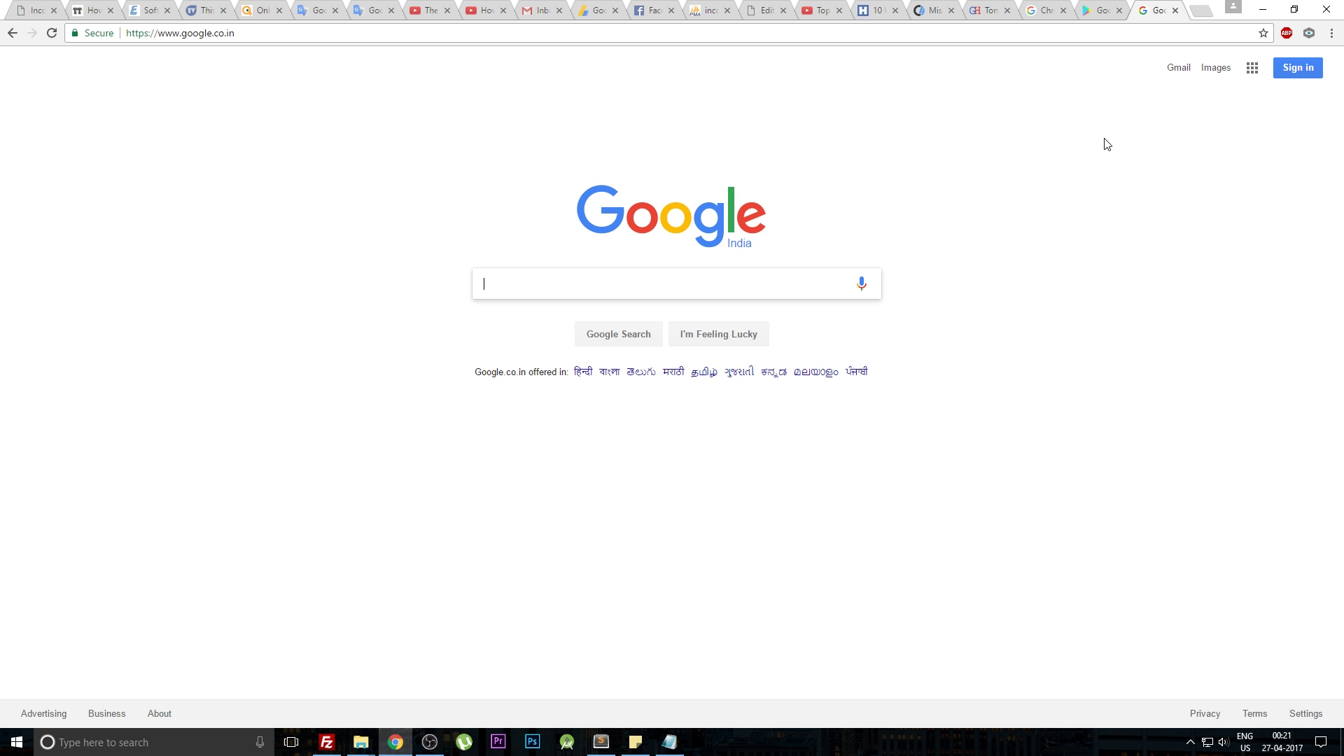
key(ctrl+1)
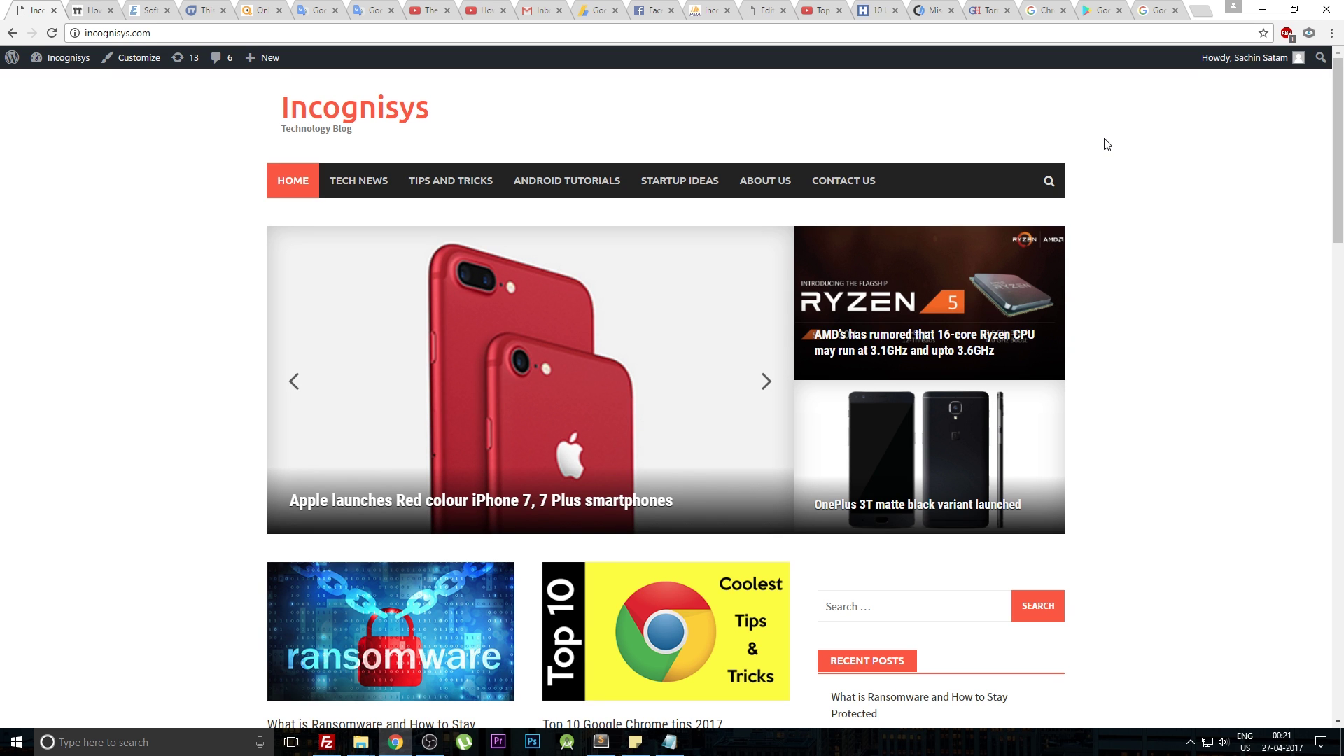
key(ctrl+Tab)
key(ctrl+Tab)
key(ctrl+Tab)
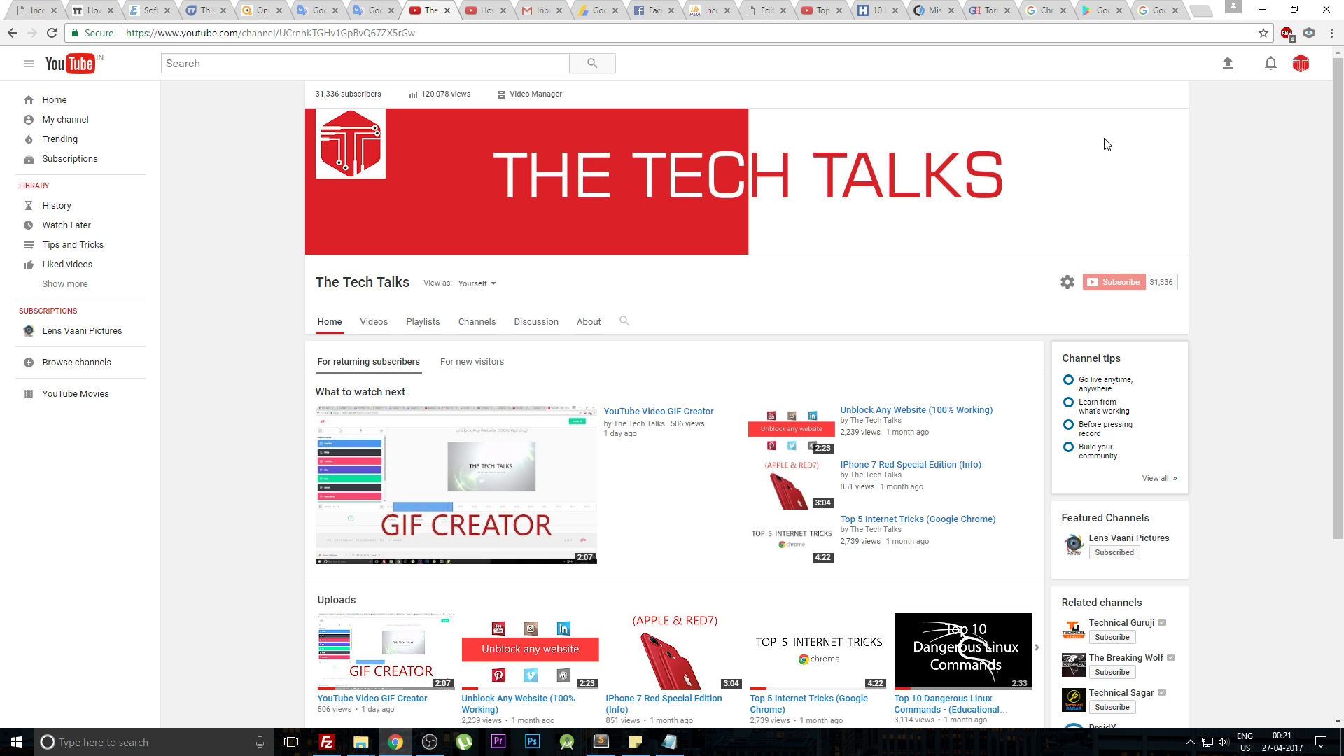
key(ctrl+9)
click(1102, 11)
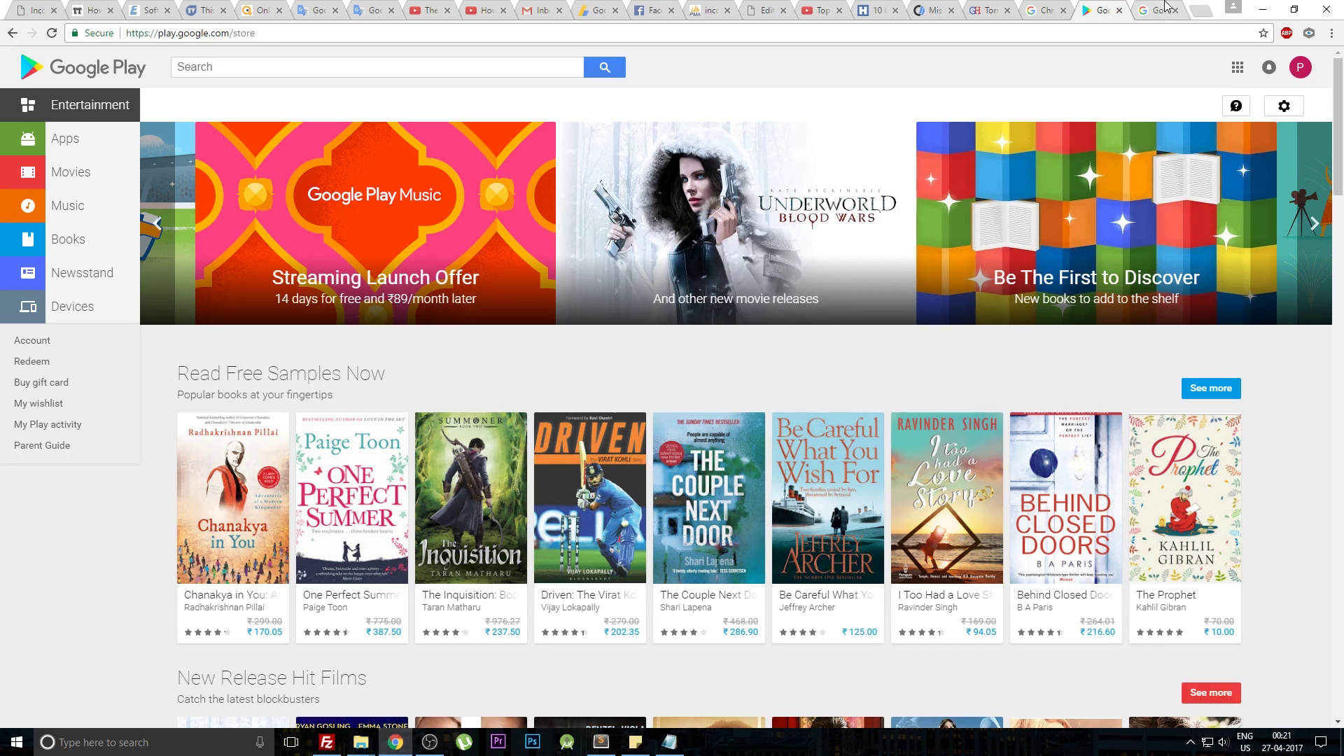
click(1160, 11)
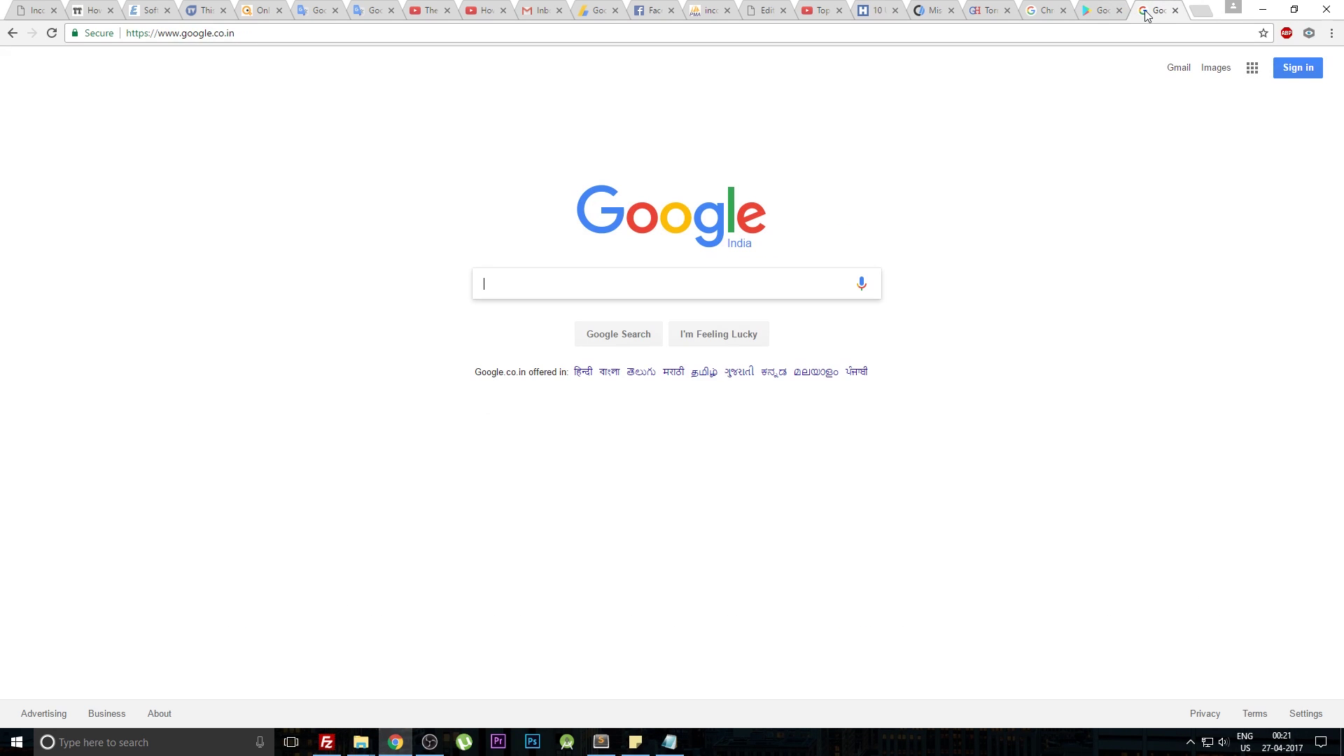
click(1102, 11)
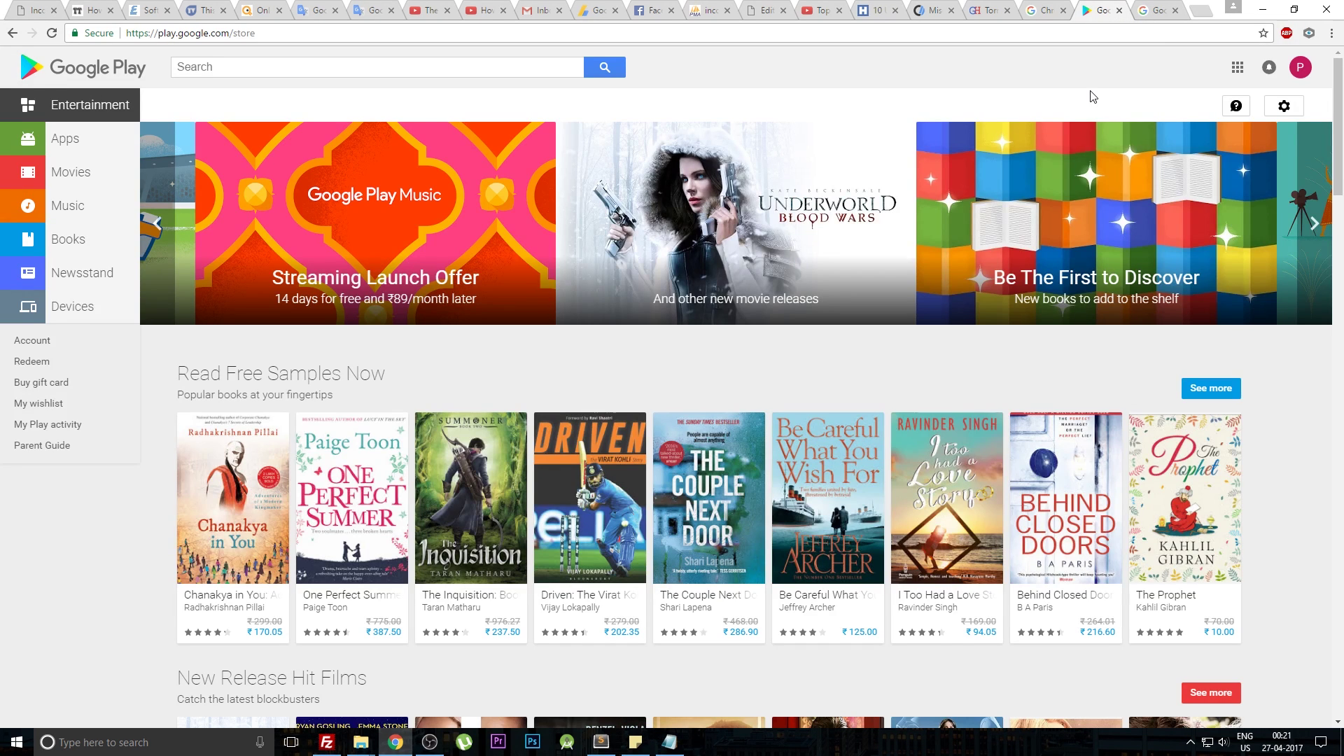
key(ctrl+Tab)
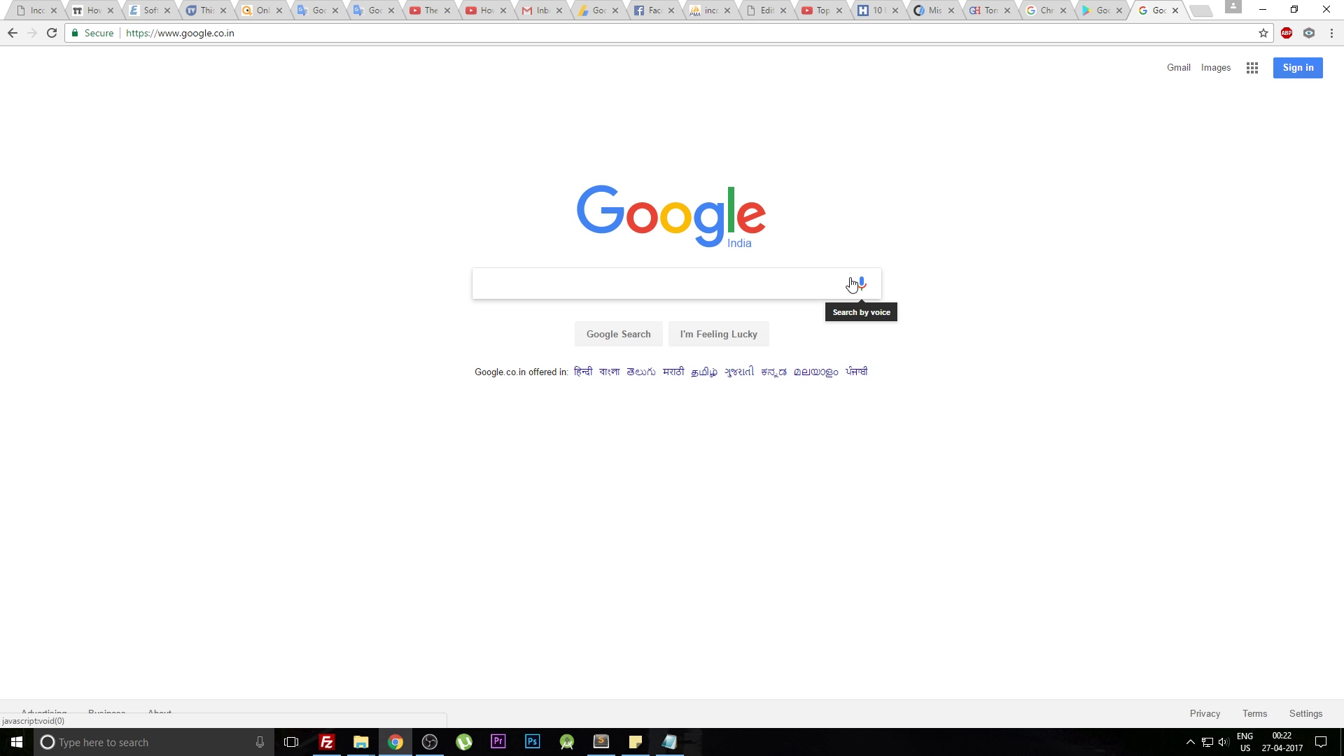
Close the Google homepage tab with Ctrl+W and select the Play Store address
key(ctrl+w)
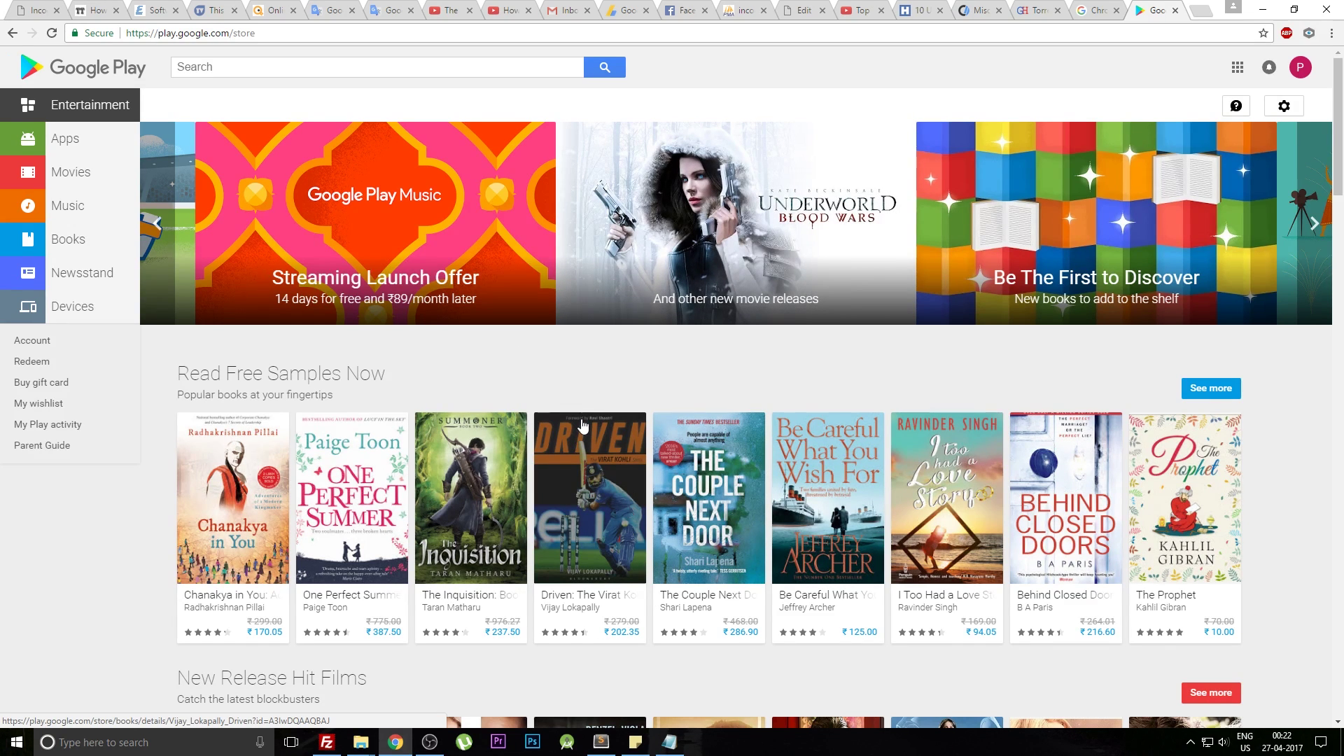
key(ctrl+l)
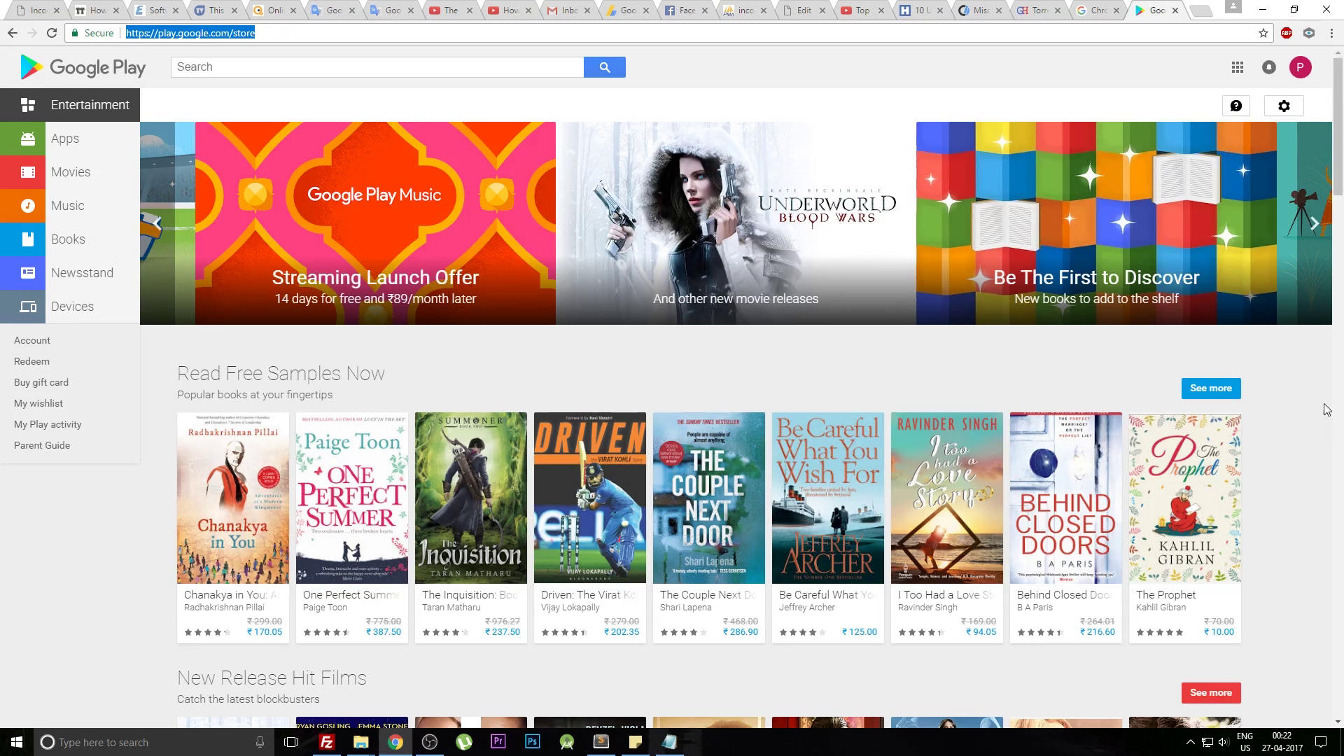
Deselect, refocus and clear the Play Store address in the address bar
click(1299, 413)
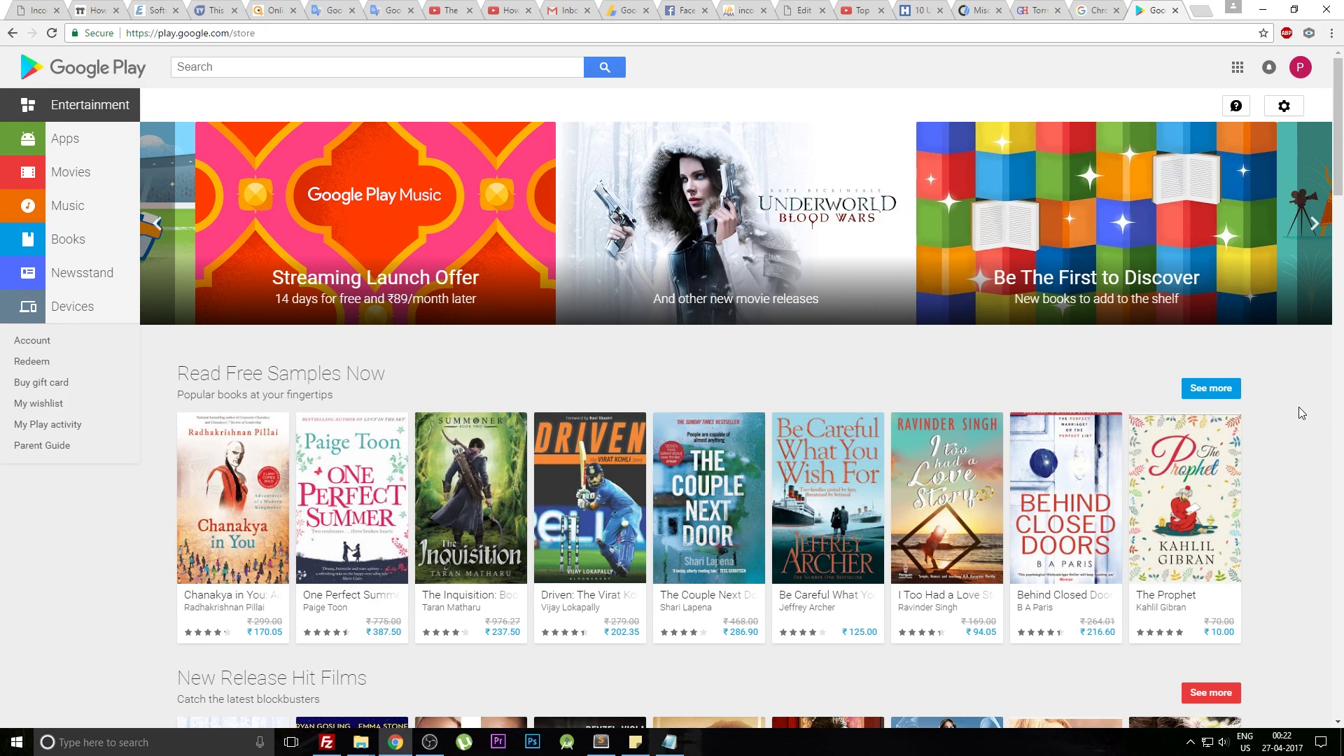
key(ctrl+l)
key(BackSpace)
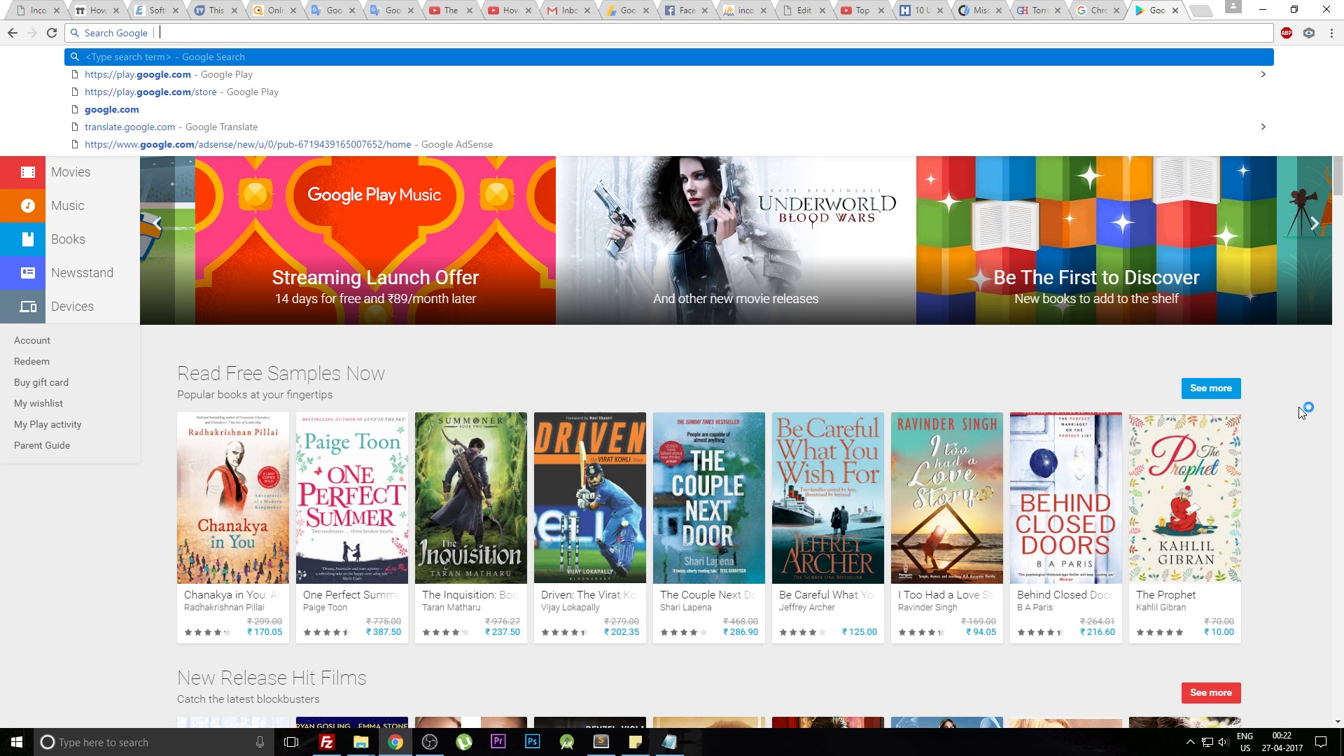